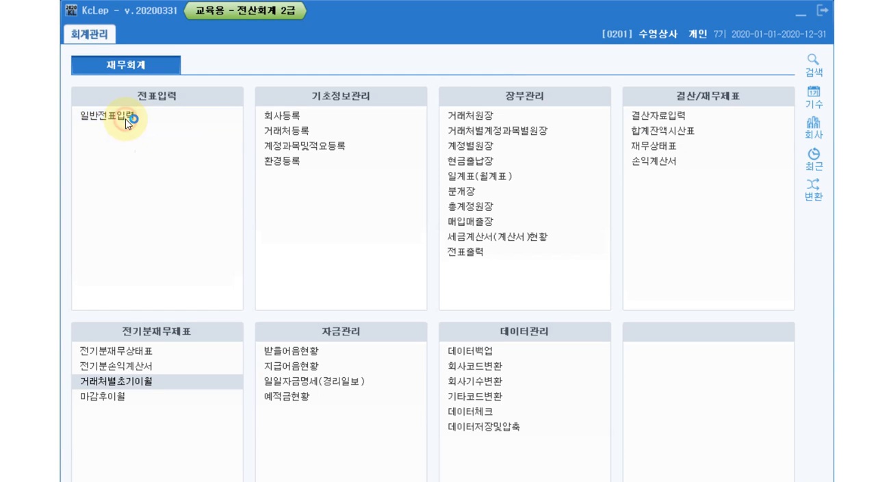
# Open general voucher entry (일반전표입력) and set the voucher date to month 1, day 10
pyautogui.click(126, 120)
pyautogui.moveTo(263, 169); pyautogui.dragTo(301, 15)
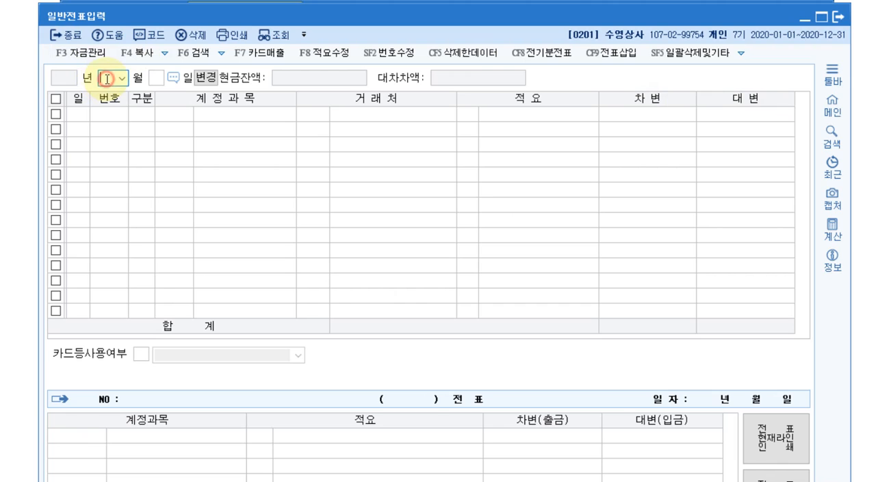
pyautogui.write('1')
pyautogui.press('Return')
pyautogui.write('10')
pyautogui.press('Return')
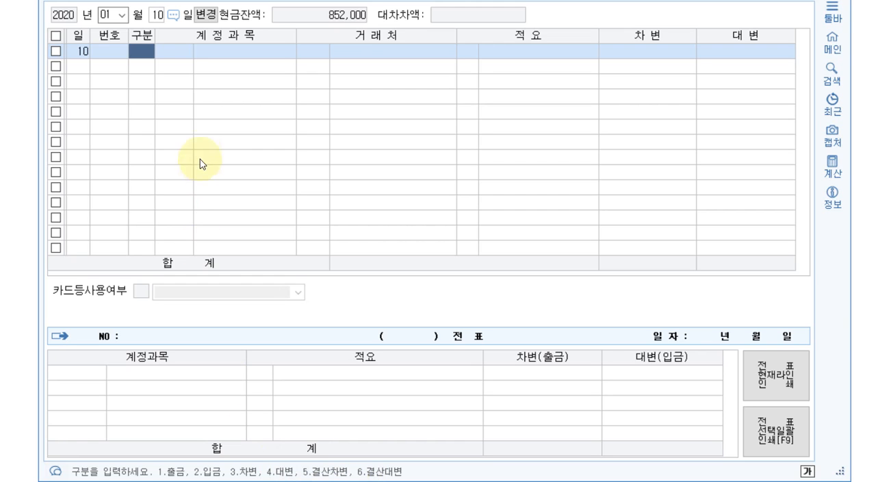
# Start a debit (차변) line on day 10 with the 판매관리비 account 0811 복리후생비
pyautogui.write('3')
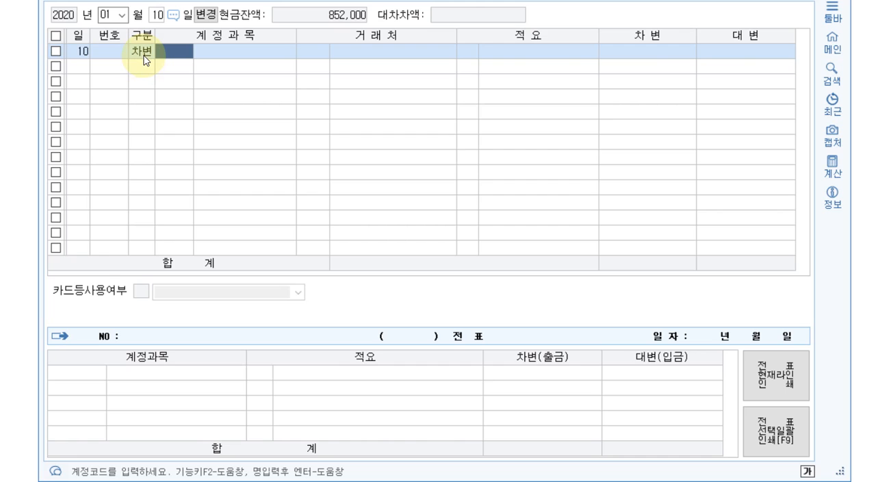
pyautogui.write('복리')
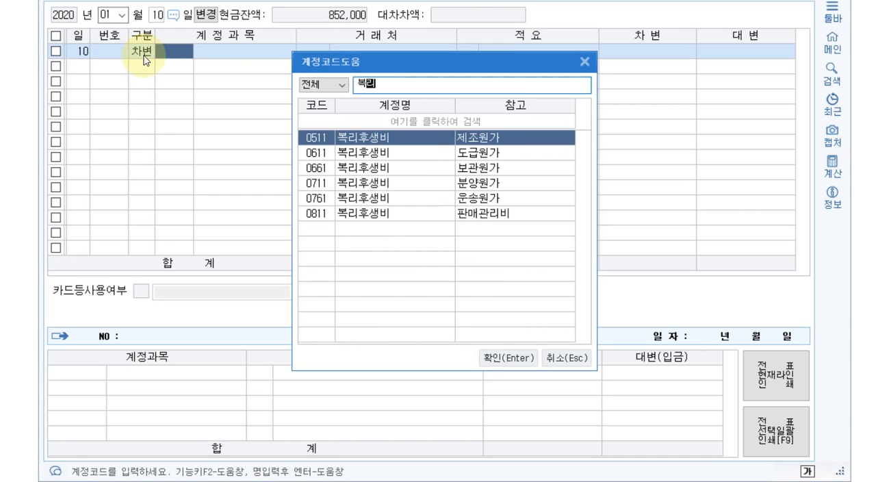
pyautogui.write('후새ㅇ')
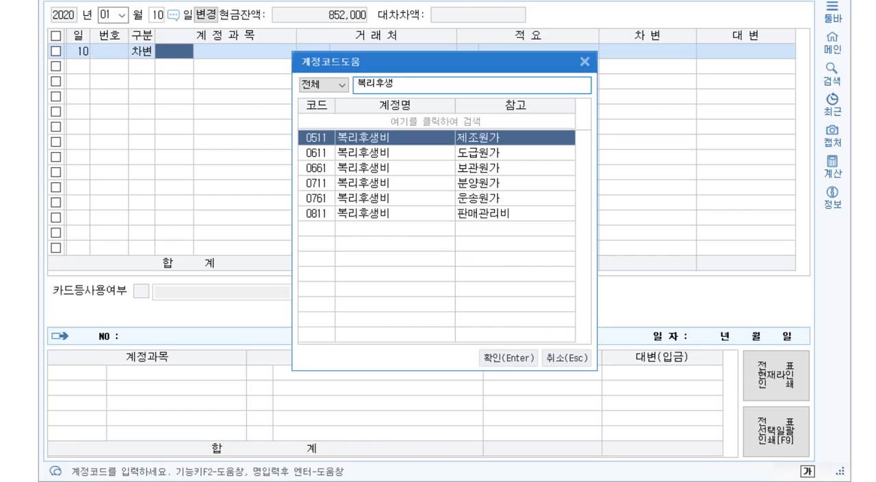
pyautogui.click(308, 218)
pyautogui.doubleClick(307, 217)
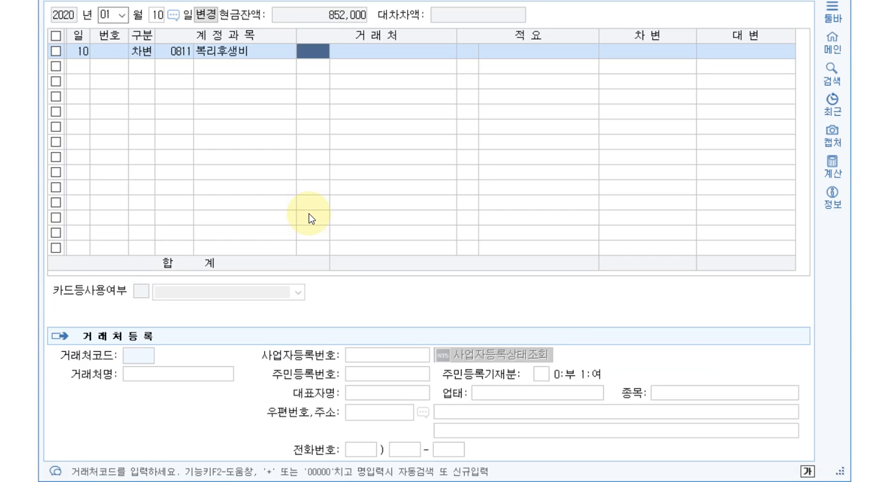
# Complete the 복리후생비 line with a debit amount of 10,000, leaving the customer and description blank
pyautogui.press('Return')
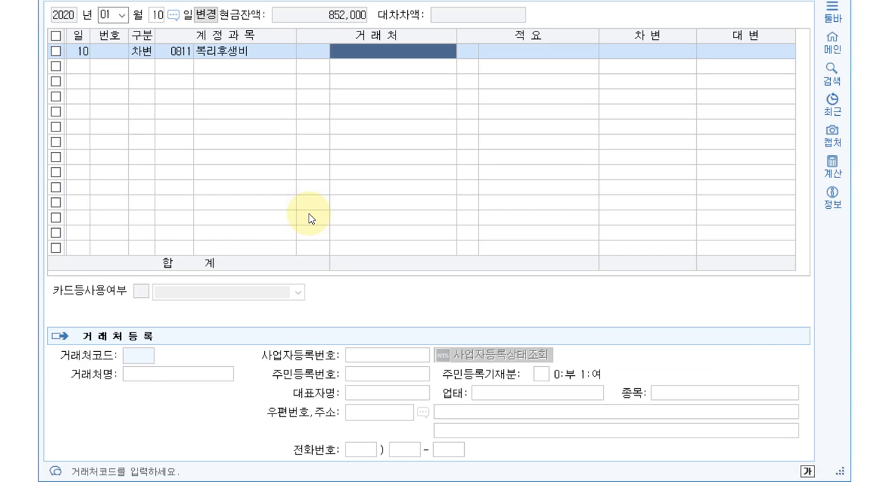
pyautogui.press('Return')
pyautogui.press('Return')
pyautogui.write('100000')
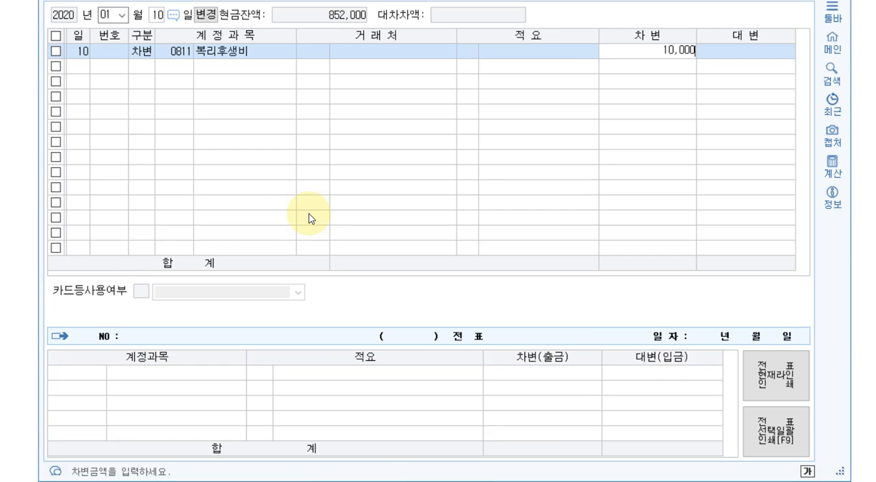
pyautogui.press('Return')
# Add a balancing credit (대변) line for account 0101 현금 with 10,000, leaving the customer and description blank
pyautogui.write('4')
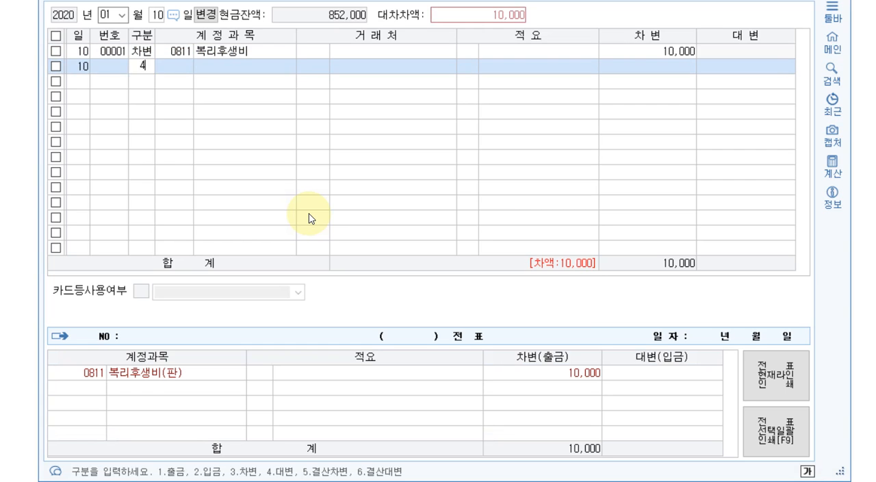
pyautogui.press('Return')
pyautogui.write('101')
pyautogui.press('Return')
pyautogui.press('Return')
pyautogui.press('Return')
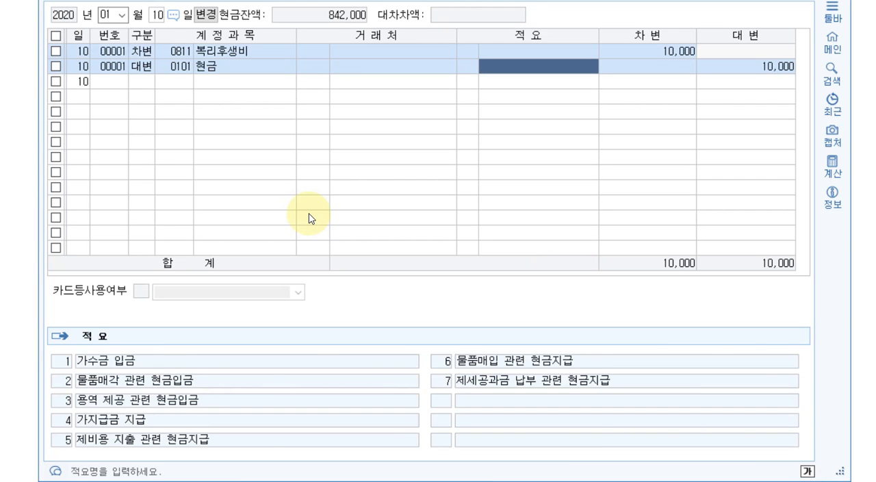
pyautogui.press('Return')
pyautogui.press('Return')
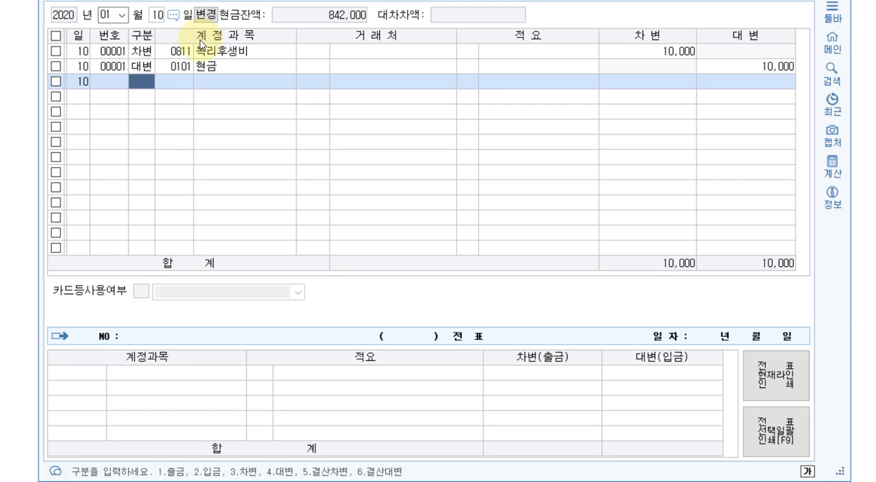
# Use voucher number editing (번호수정) to change the 현금 line's voucher number to 2
pyautogui.click(172, 51)
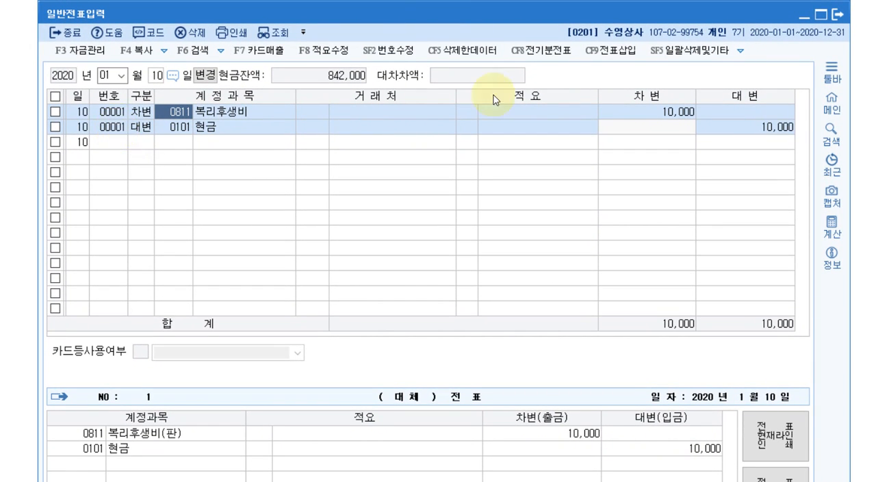
pyautogui.click(413, 61)
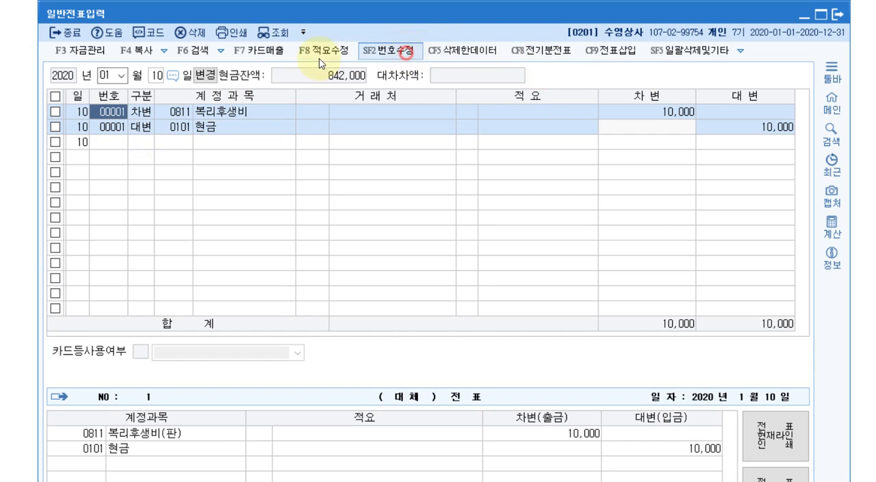
pyautogui.click(112, 127)
pyautogui.write('2')
pyautogui.press('Return')
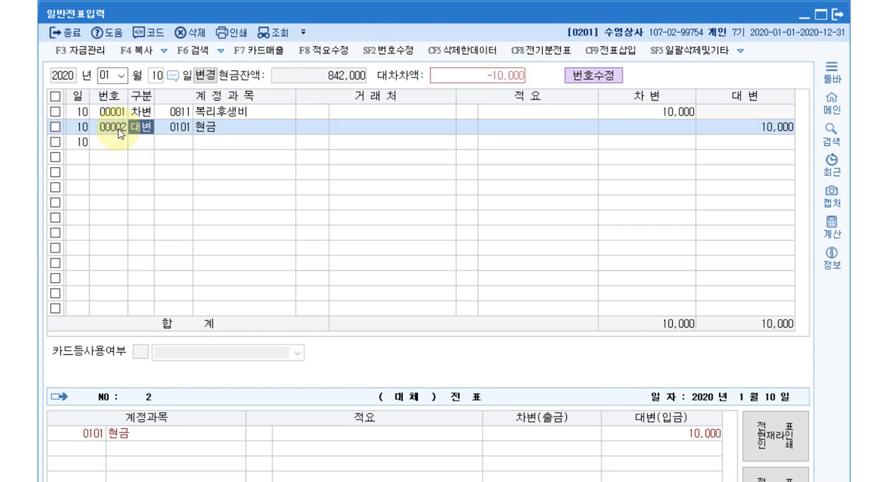
pyautogui.click(384, 50)
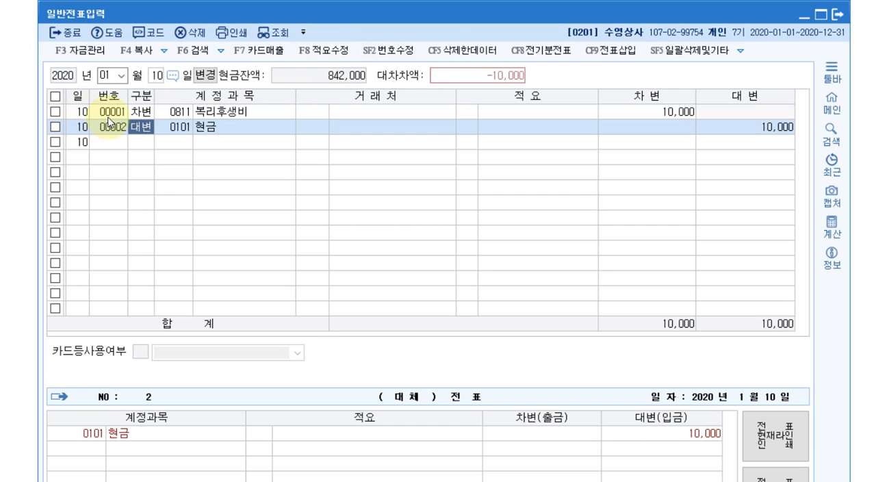
# Select the 복리후생비 and 현금 lines in turn to check each voucher's debit-credit difference (대차차액)
pyautogui.click(108, 113)
pyautogui.click(109, 128)
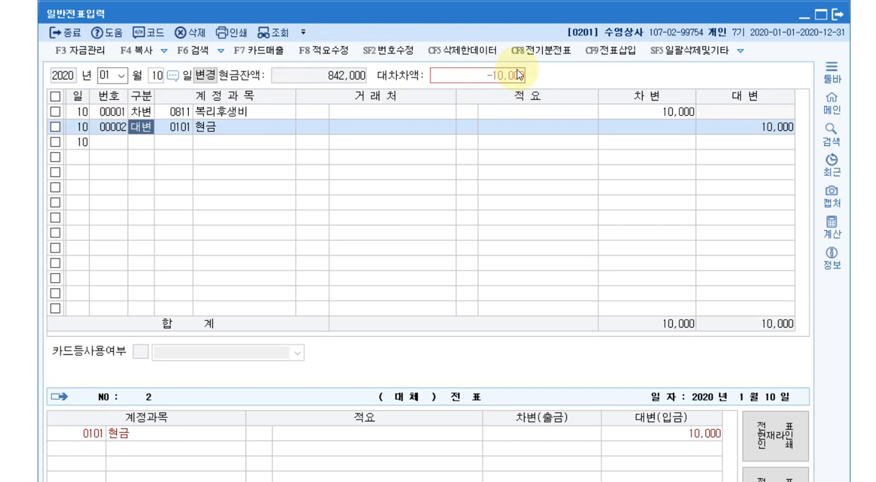
pyautogui.click(117, 112)
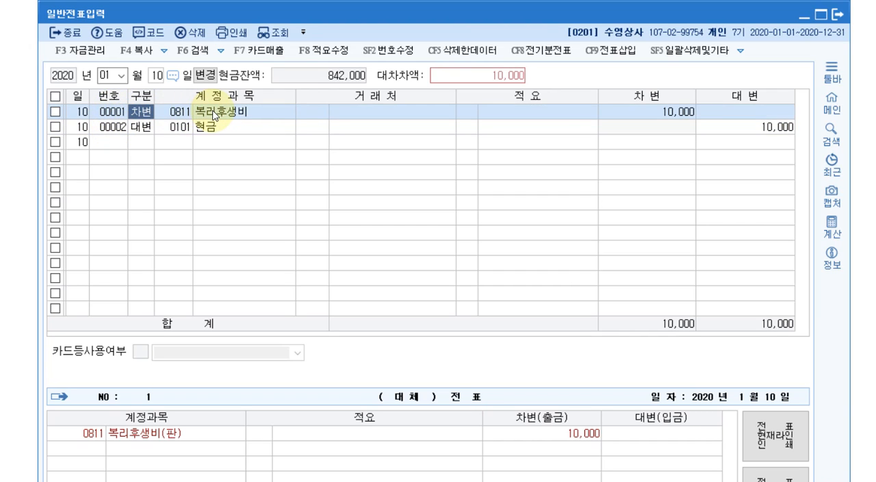
pyautogui.click(120, 128)
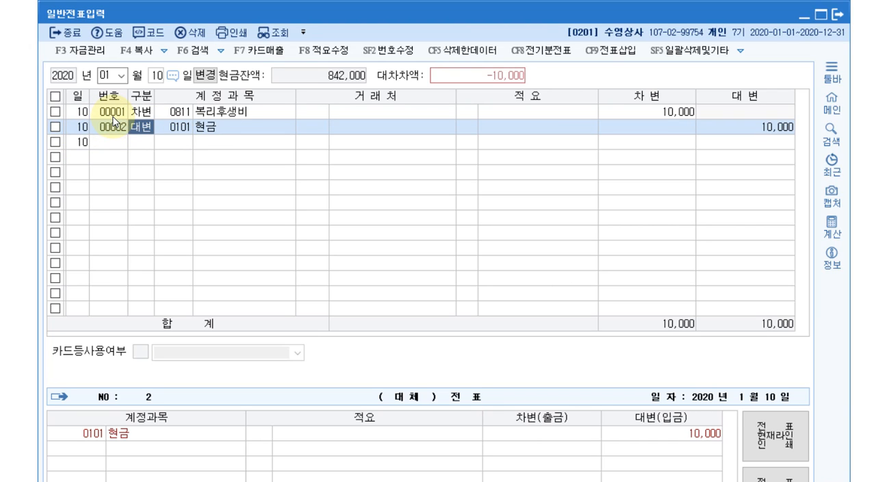
# Use voucher number editing (번호수정) to set the 현금 line's voucher number back to 1
pyautogui.click(383, 52)
pyautogui.click(114, 125)
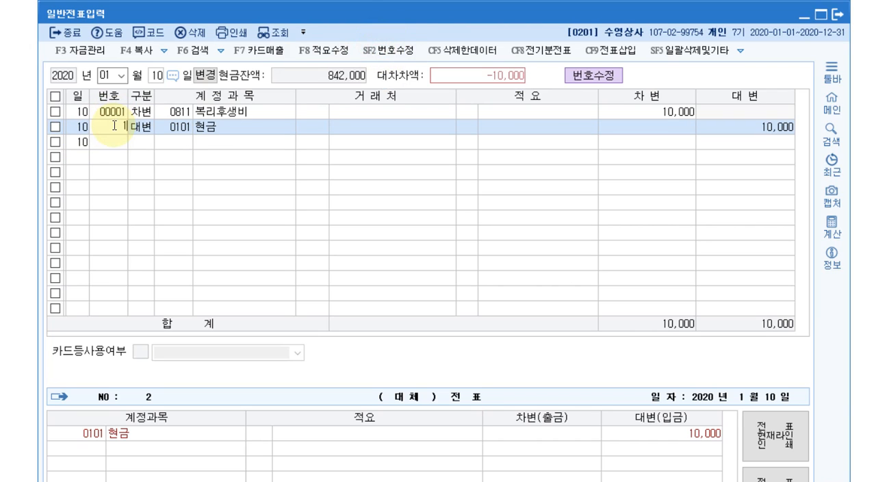
pyautogui.write('1')
pyautogui.press('Return')
pyautogui.click(387, 54)
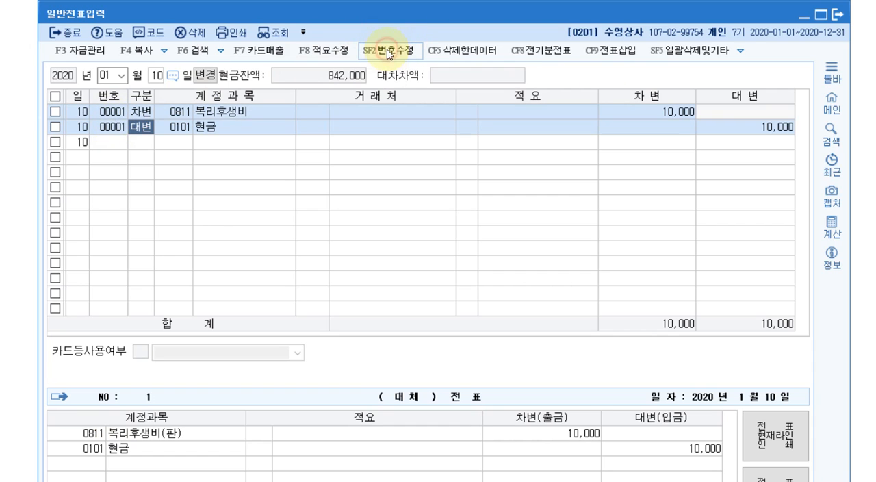
# Delete both the 복리후생비 and 현금 voucher lines together
pyautogui.click(225, 127)
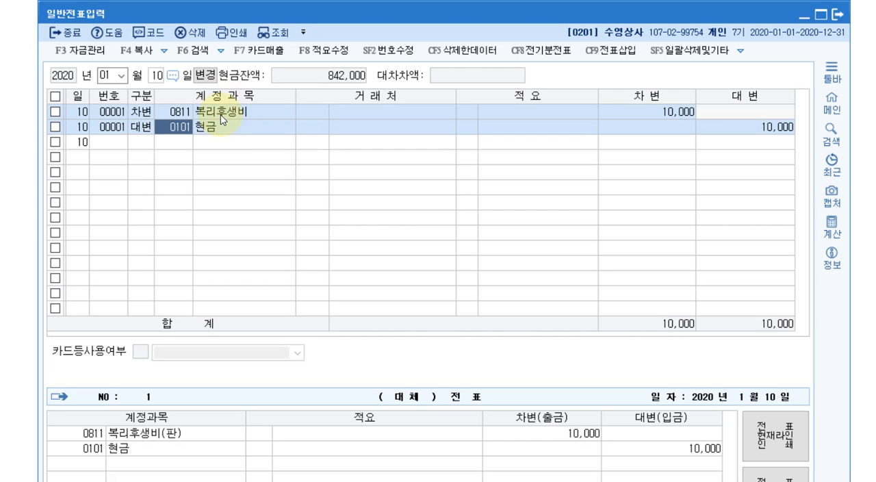
pyautogui.click(55, 97)
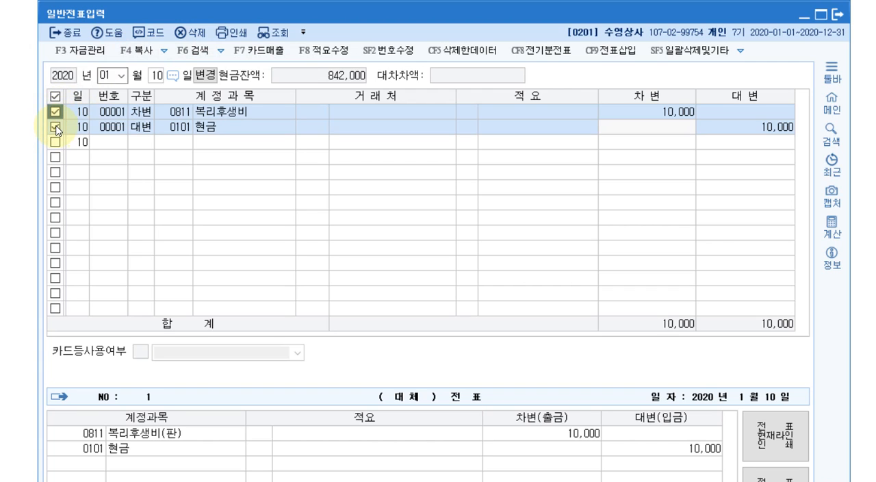
pyautogui.click(192, 33)
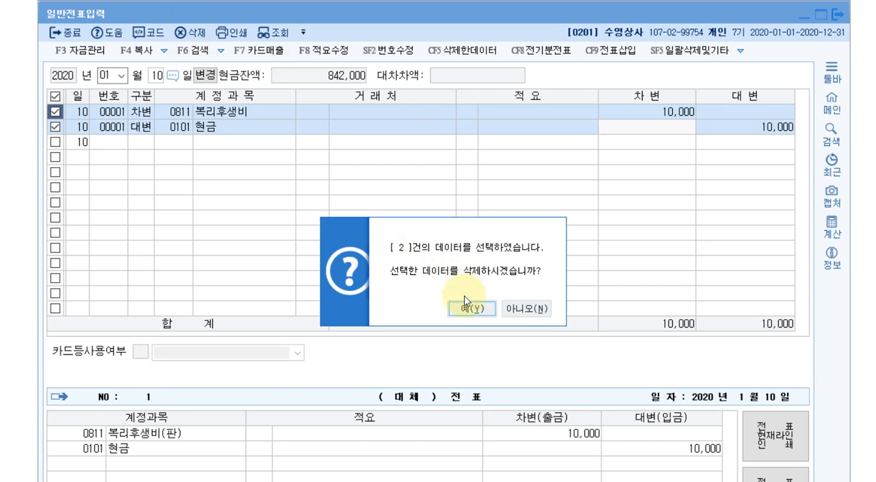
pyautogui.click(471, 312)
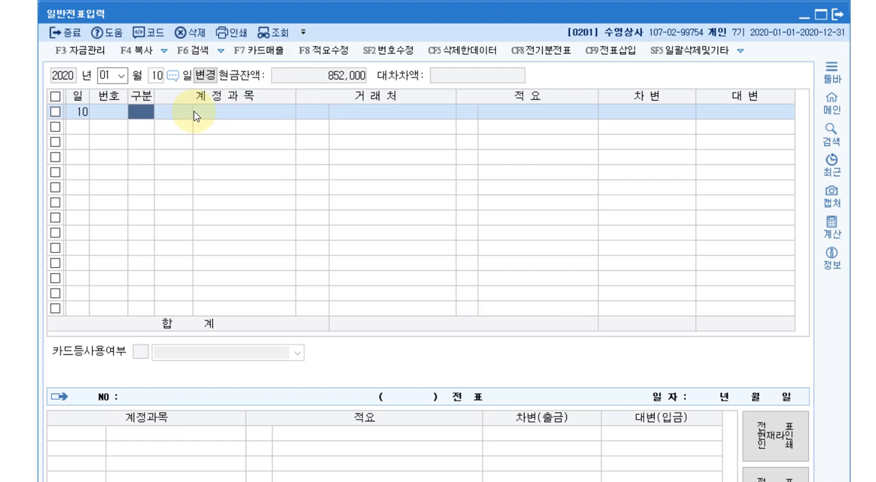